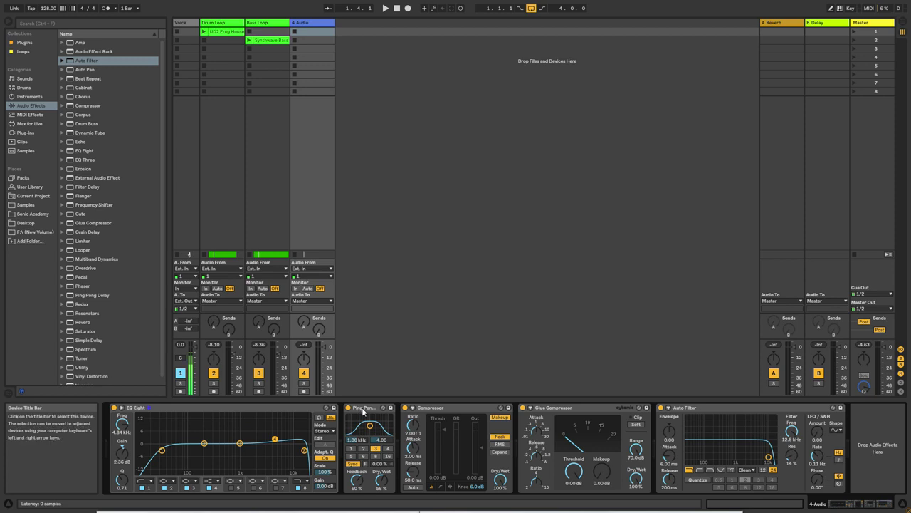
- Shift the Ping Pong Delay's bandpass filter to about 1.8 kHz and a bandwidth of 2.30, and step through the other audio track effects
{"action": "left_click", "coordinate": [361, 408]}
{"action": "left_click_drag", "start_coordinate": [369, 425], "coordinate": [373, 428]}
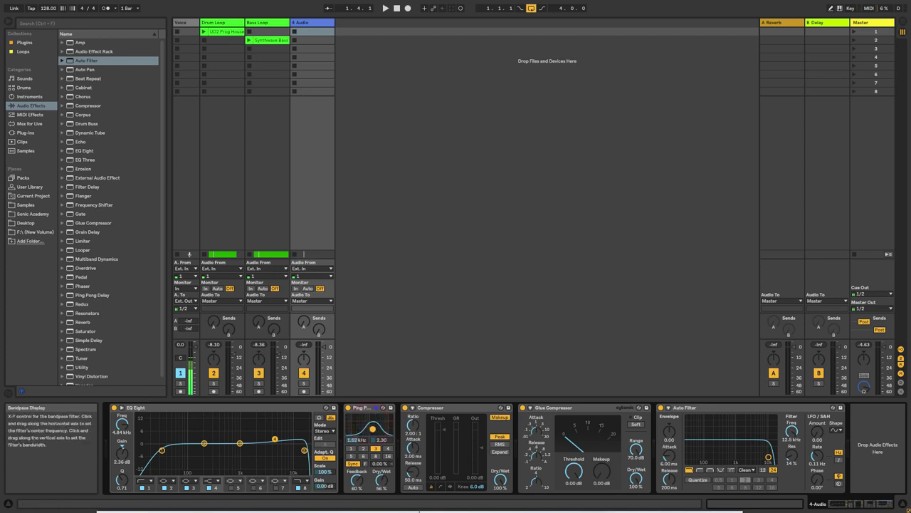
{"action": "left_click", "coordinate": [445, 408]}
{"action": "left_click", "coordinate": [588, 409]}
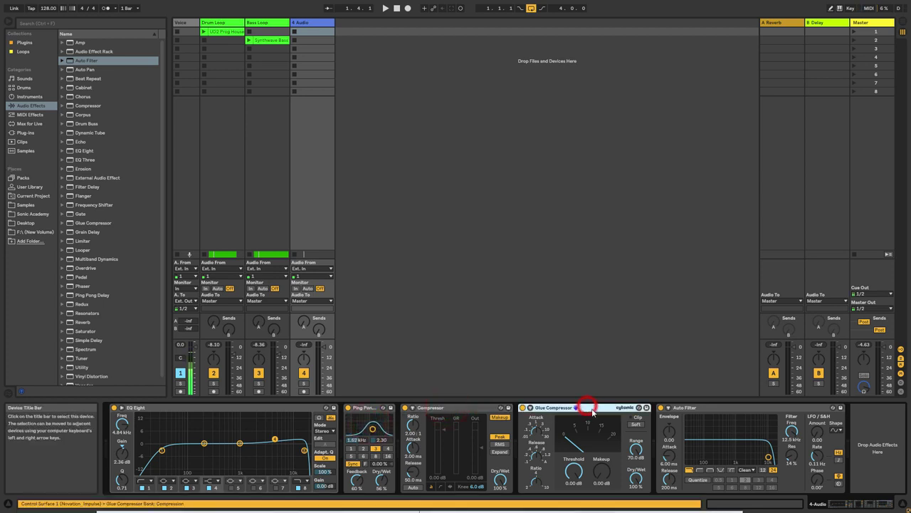
{"action": "left_click", "coordinate": [722, 411]}
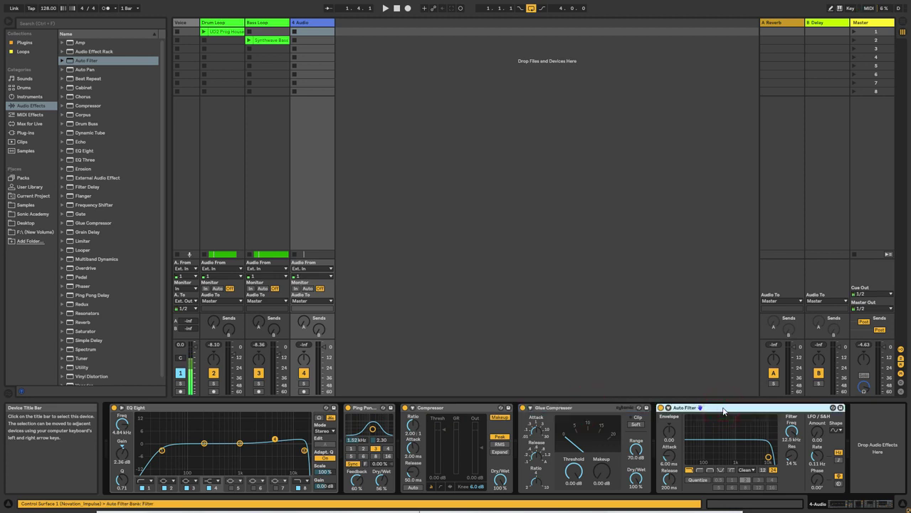
- Delete the 4 Audio track and select the Drum Loop track with its Utility device
{"action": "left_click", "coordinate": [319, 24]}
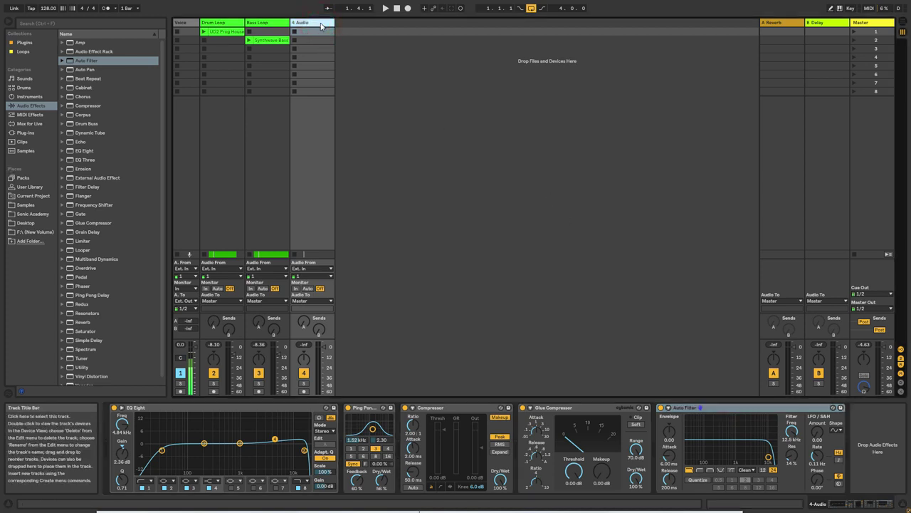
{"action": "key", "text": "Delete"}
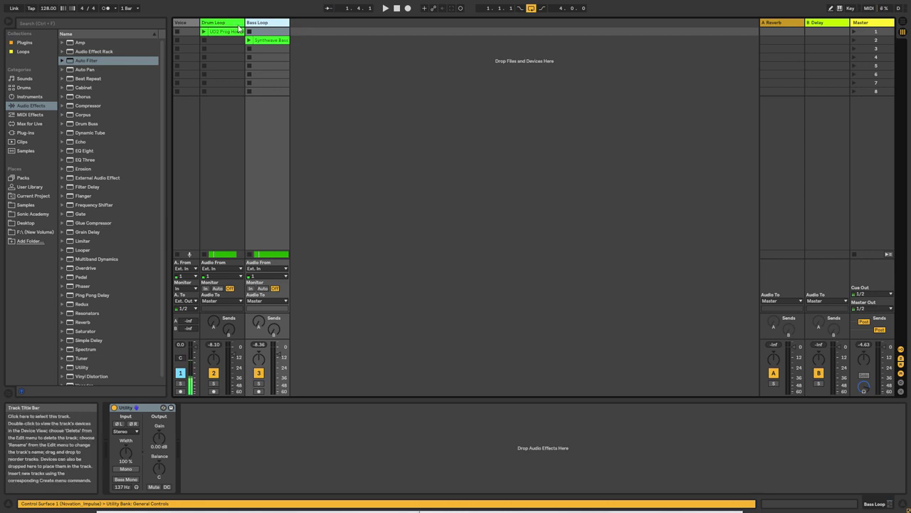
{"action": "left_click", "coordinate": [213, 26]}
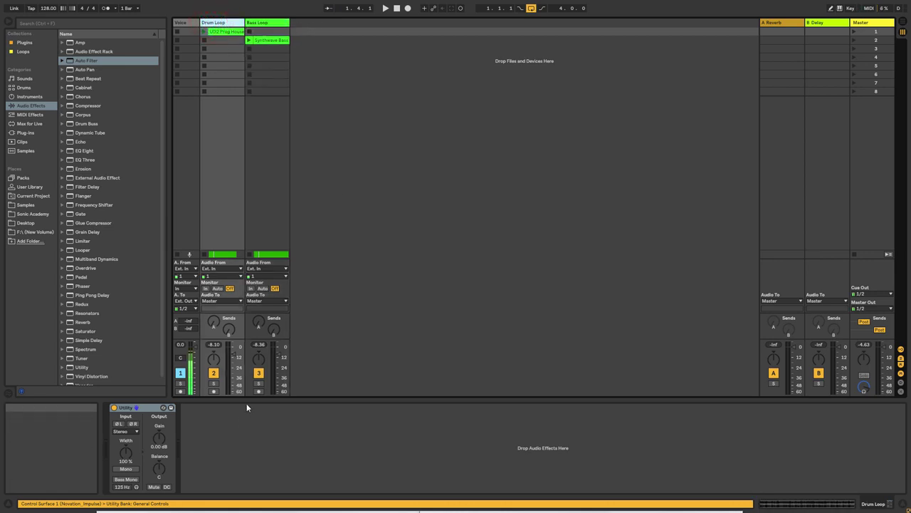
{"action": "left_click", "coordinate": [148, 410]}
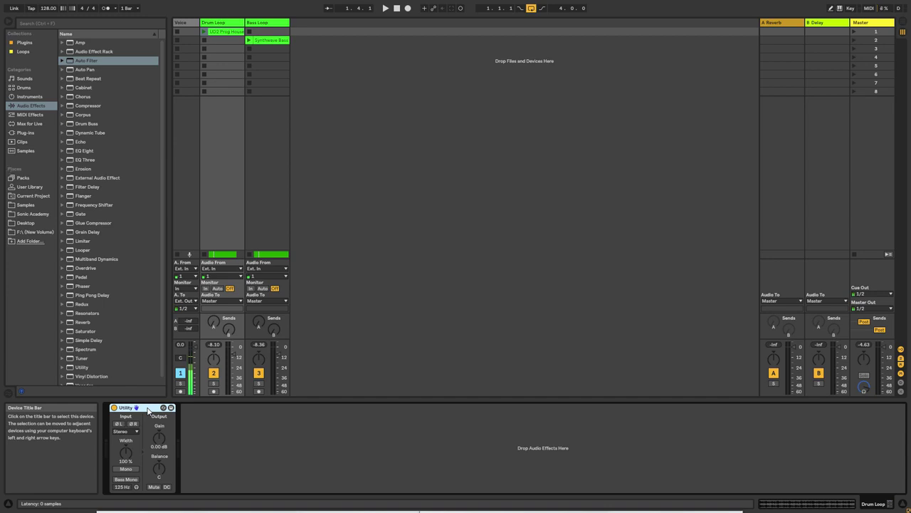
{"action": "left_click", "coordinate": [228, 21]}
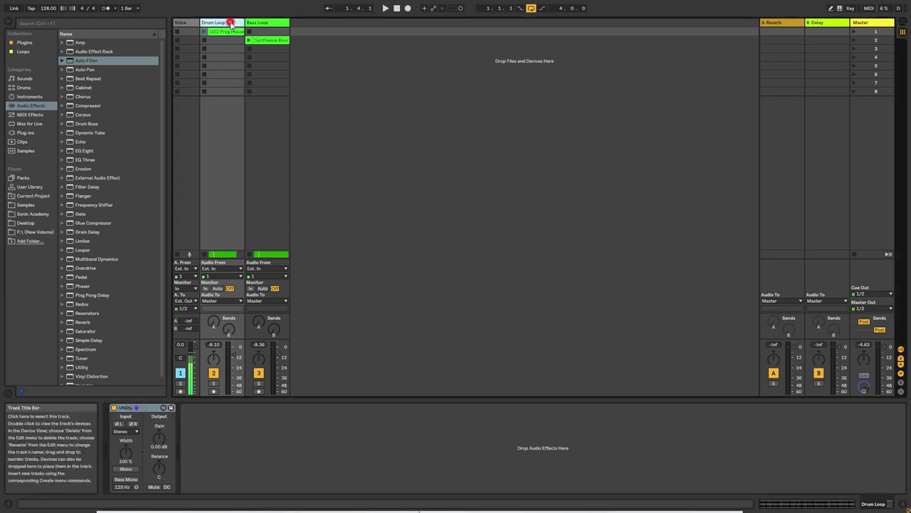
- Lower the Drum Loop Utility's gain to -inf dB and reset it to 0 dB
{"action": "mouse_move", "coordinate": [157, 441]}
{"action": "left_mouse_down"}
{"action": "mouse_move", "coordinate": [156, 425]}
{"action": "mouse_move", "coordinate": [158, 469]}
{"action": "left_mouse_up"}
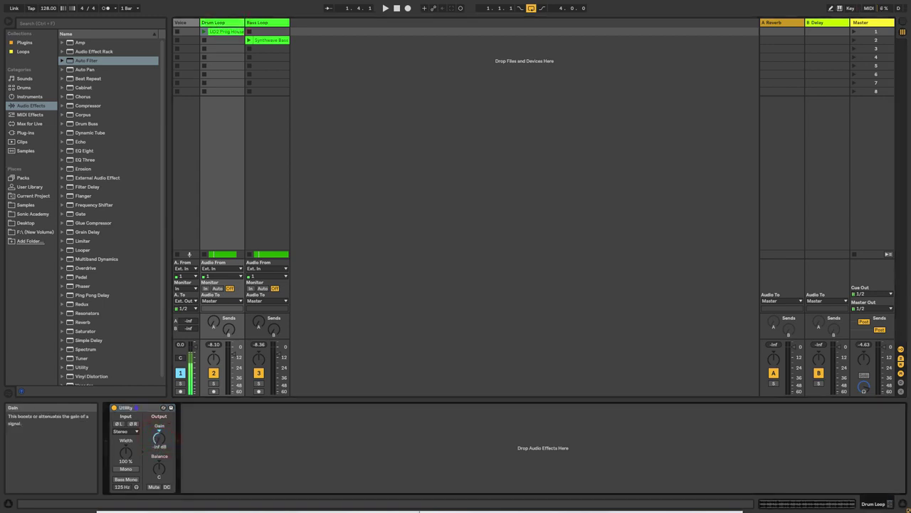
{"action": "left_click", "coordinate": [158, 439]}
{"action": "key", "text": "Delete"}
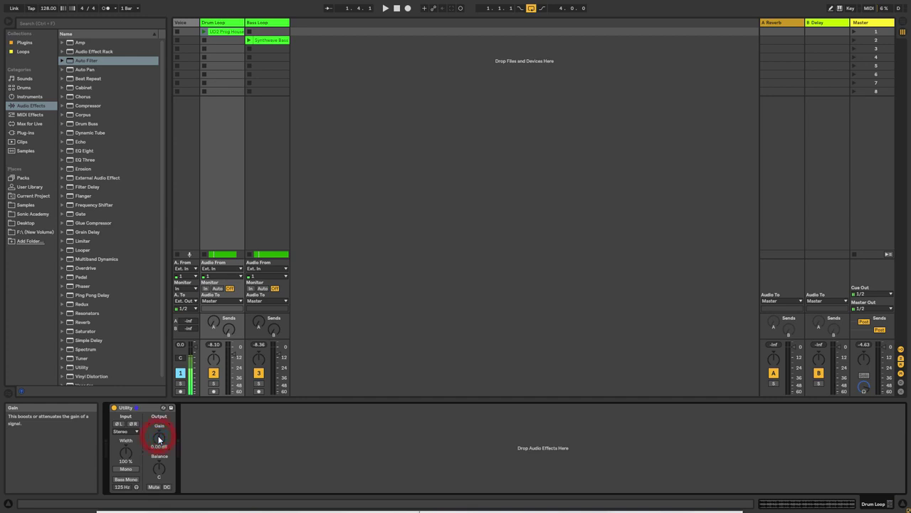
- Solo the Drum Loop track in the Arrangement View and play back its UD2 Prog House Beat 07 clip
{"action": "key", "text": "Tab"}
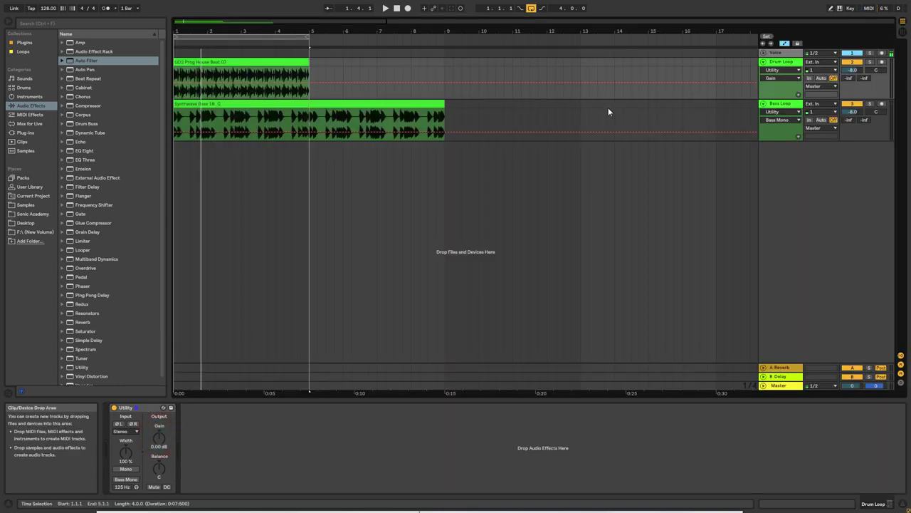
{"action": "left_click", "coordinate": [870, 62]}
{"action": "left_click", "coordinate": [251, 65]}
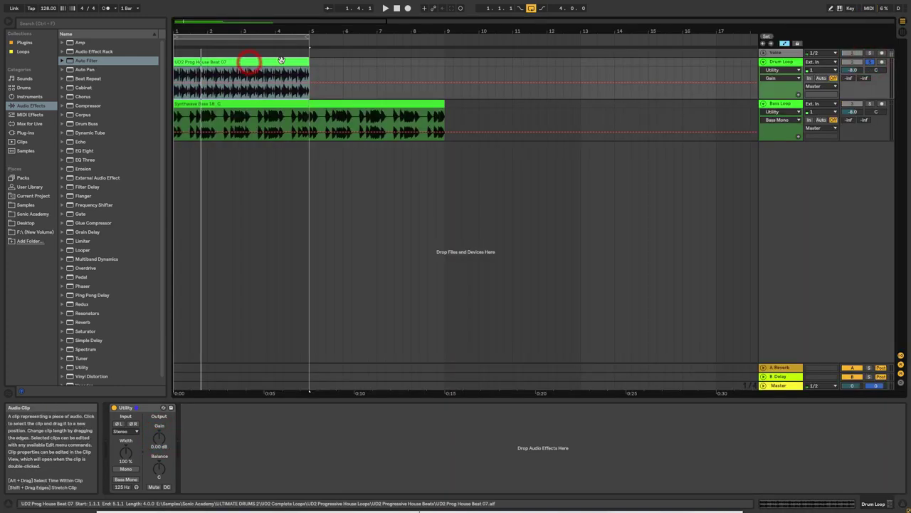
{"action": "key", "text": "space"}
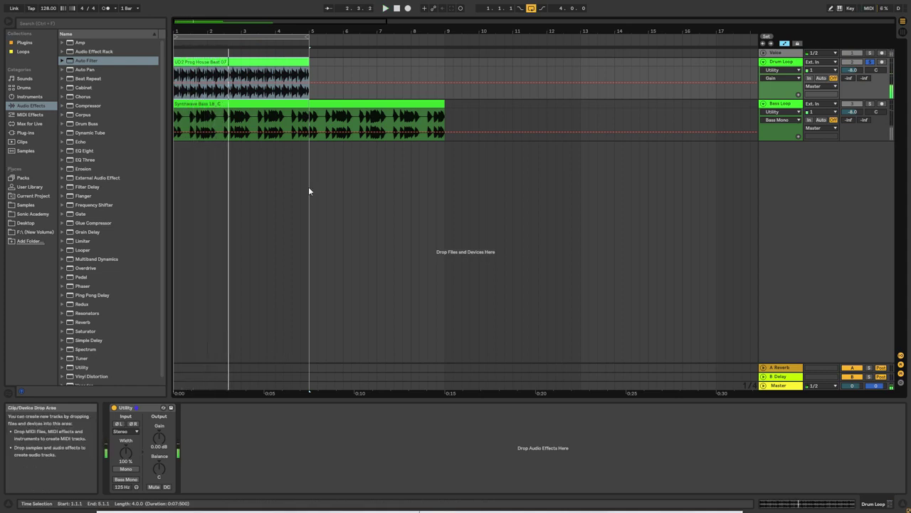
{"action": "left_click", "coordinate": [272, 60]}
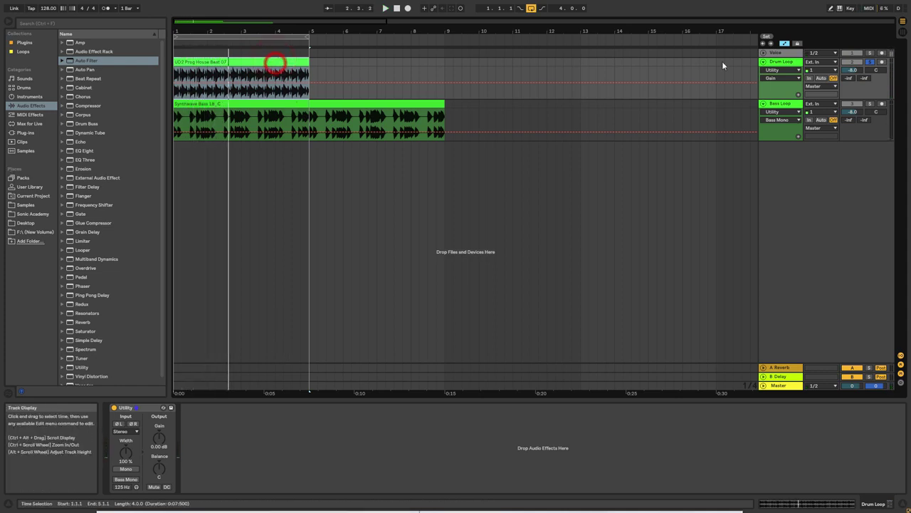
- Draw Track Volume automation with two dips across the Drum Loop clip and play it back
{"action": "key", "text": "Tab"}
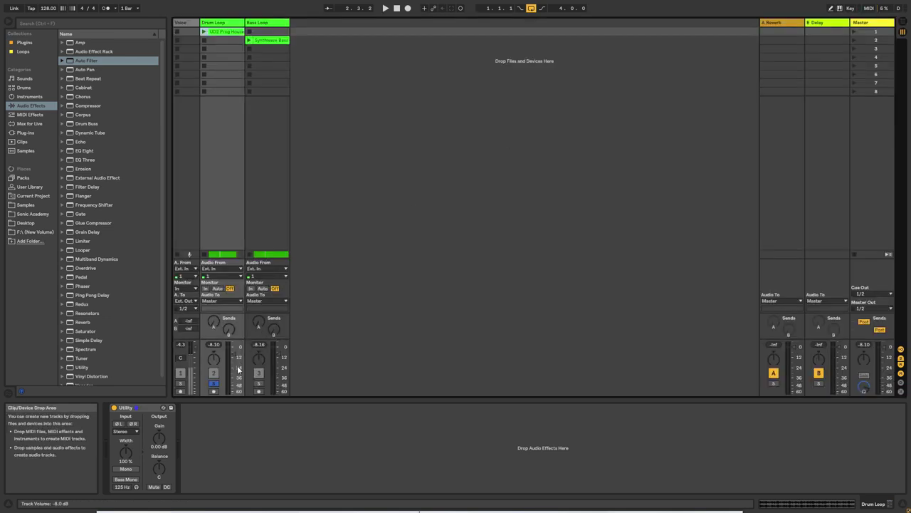
{"action": "left_click", "coordinate": [233, 352]}
{"action": "key", "text": "Tab"}
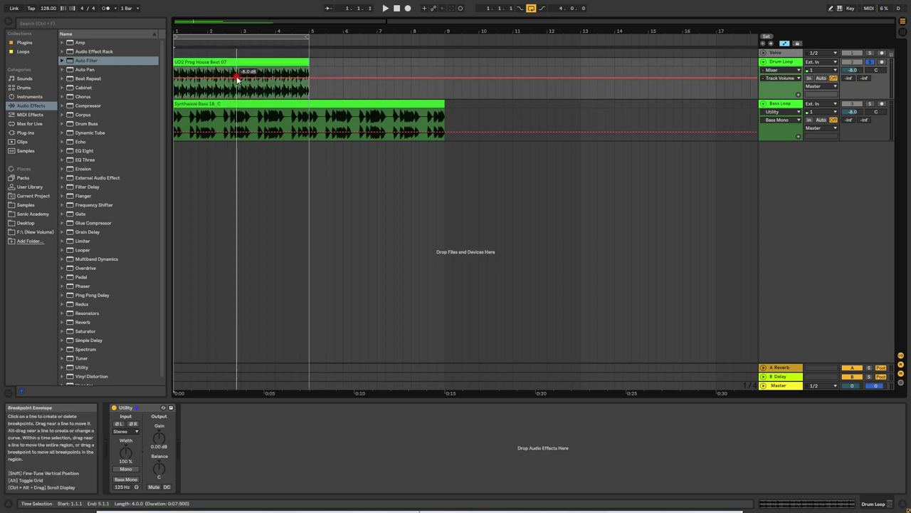
{"action": "mouse_move", "coordinate": [235, 79]}
{"action": "left_mouse_down"}
{"action": "mouse_move", "coordinate": [284, 83]}
{"action": "mouse_move", "coordinate": [277, 91]}
{"action": "left_mouse_up"}
{"action": "left_click_drag", "start_coordinate": [216, 82], "coordinate": [196, 80]}
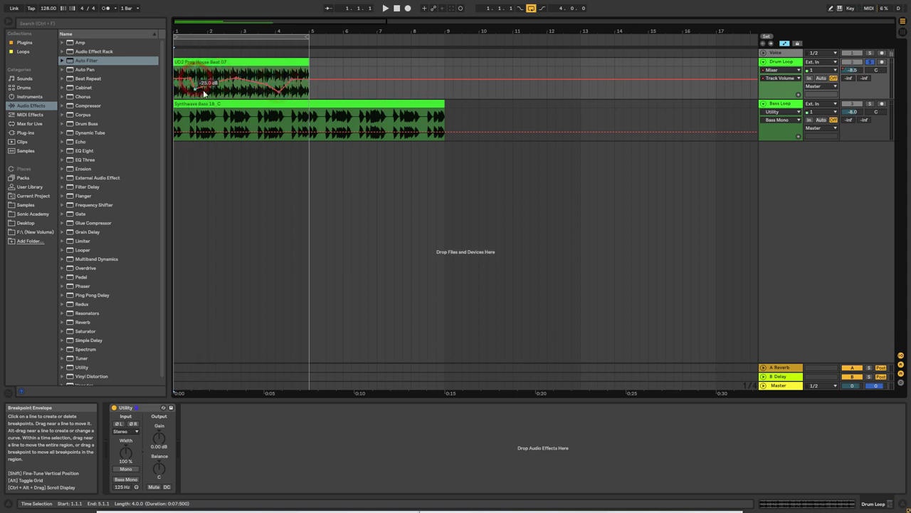
{"action": "key", "text": "space"}
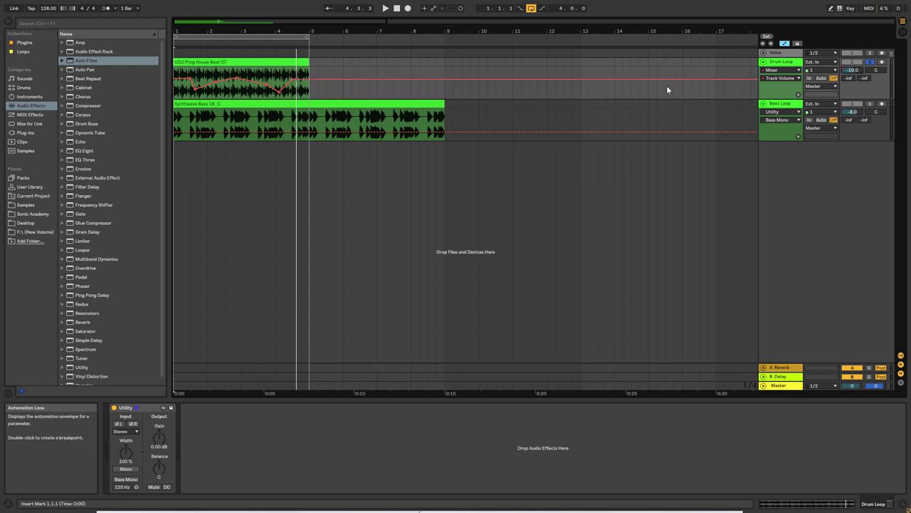
- Delete the Track Volume automation from the Drum Loop track
{"action": "right_click", "coordinate": [844, 70]}
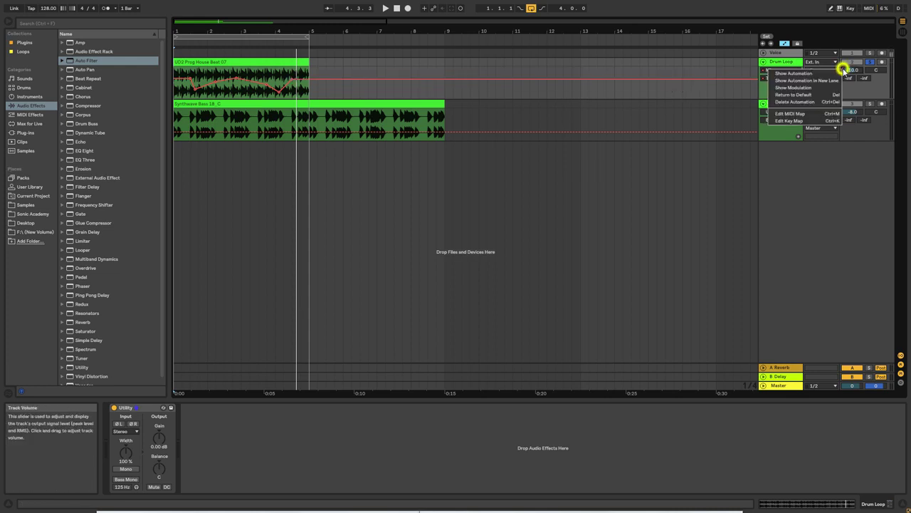
{"action": "left_click", "coordinate": [807, 100]}
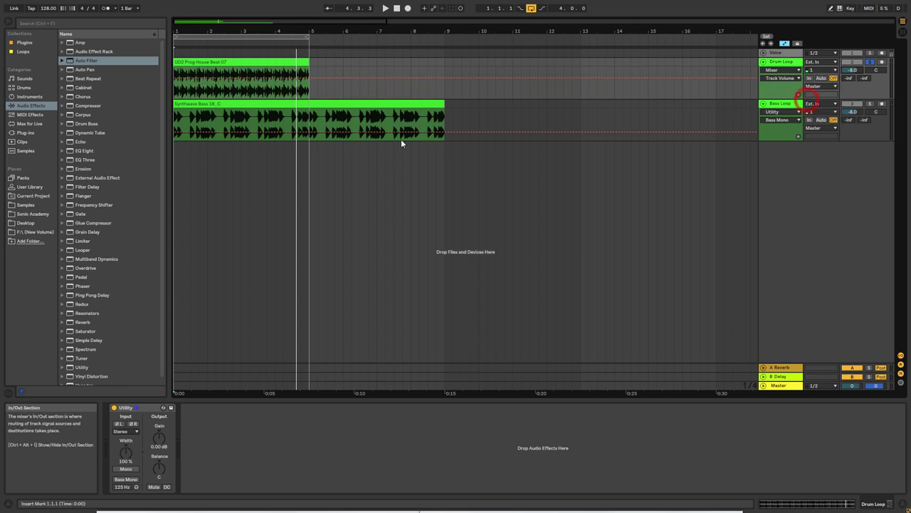
- Automate the Utility's Gain with several dips across the four-bar Drum Loop clip while checking it in playback
{"action": "left_click_drag", "start_coordinate": [161, 443], "coordinate": [161, 449]}
{"action": "double_click", "coordinate": [159, 437]}
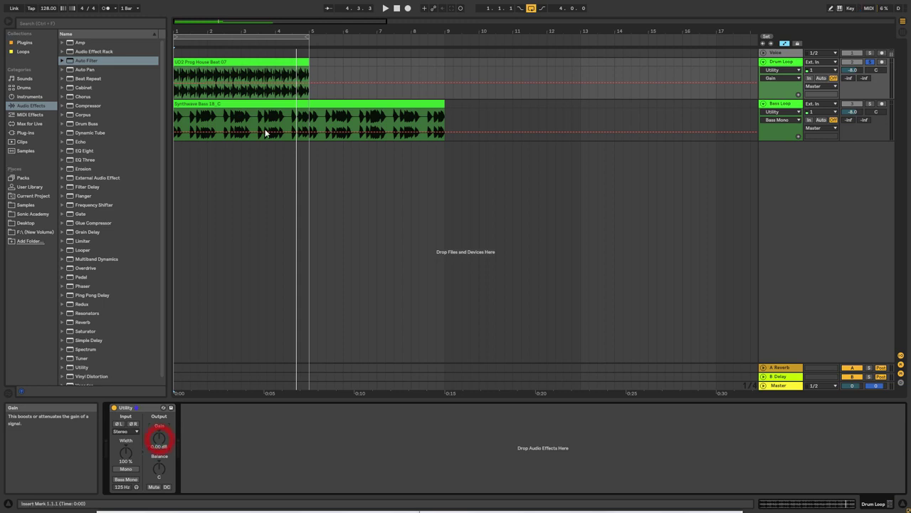
{"action": "left_click", "coordinate": [185, 83]}
{"action": "left_click", "coordinate": [200, 83]}
{"action": "left_click", "coordinate": [223, 83]}
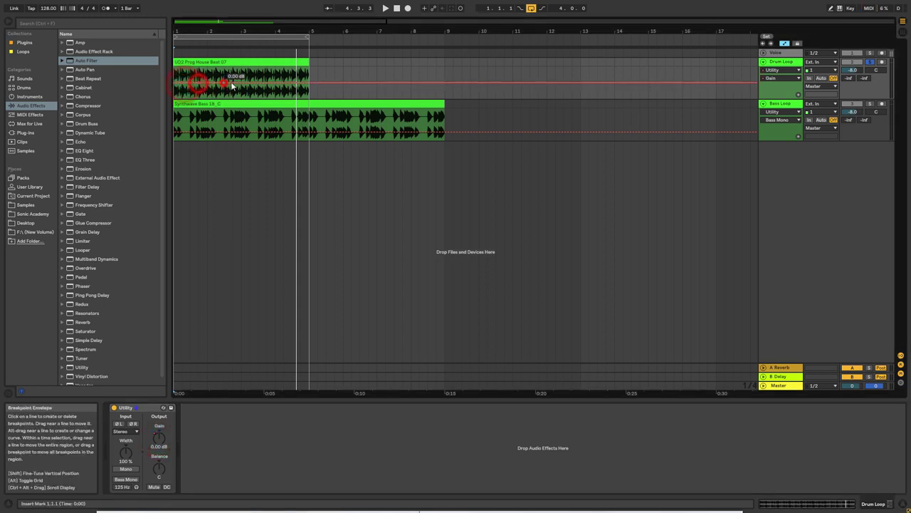
{"action": "left_click", "coordinate": [243, 82]}
{"action": "left_click", "coordinate": [261, 83]}
{"action": "left_click_drag", "start_coordinate": [199, 84], "coordinate": [199, 88]}
{"action": "left_click_drag", "start_coordinate": [261, 82], "coordinate": [299, 90]}
{"action": "key", "text": "space"}
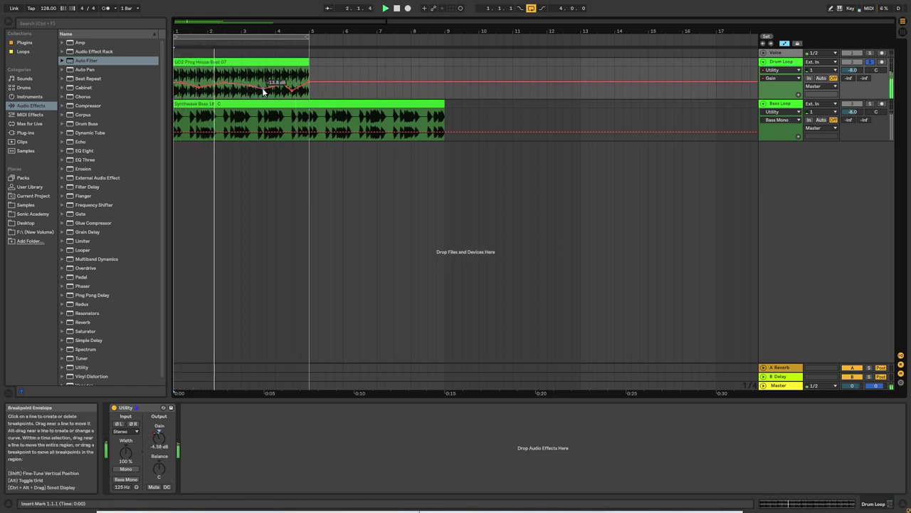
{"action": "left_click_drag", "start_coordinate": [263, 86], "coordinate": [217, 92]}
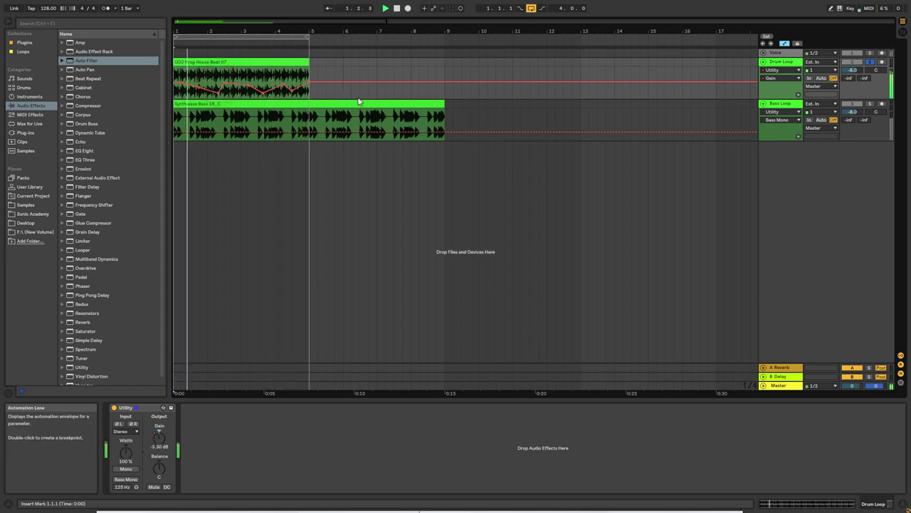
- Set the Drum Loop's track volume to -7.0 dB in the Session View mixer and return to the Arrangement View
{"action": "key", "text": "Tab"}
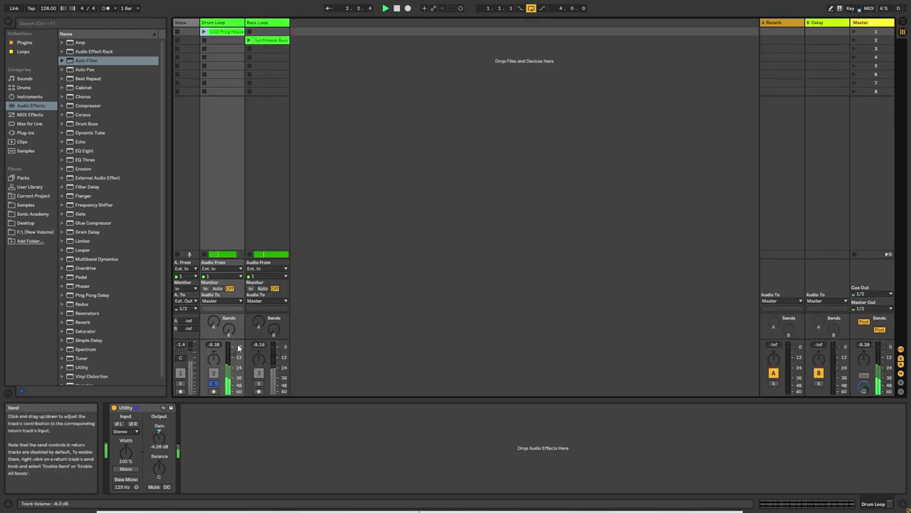
{"action": "left_click_drag", "start_coordinate": [234, 356], "coordinate": [232, 356]}
{"action": "key", "text": "Tab"}
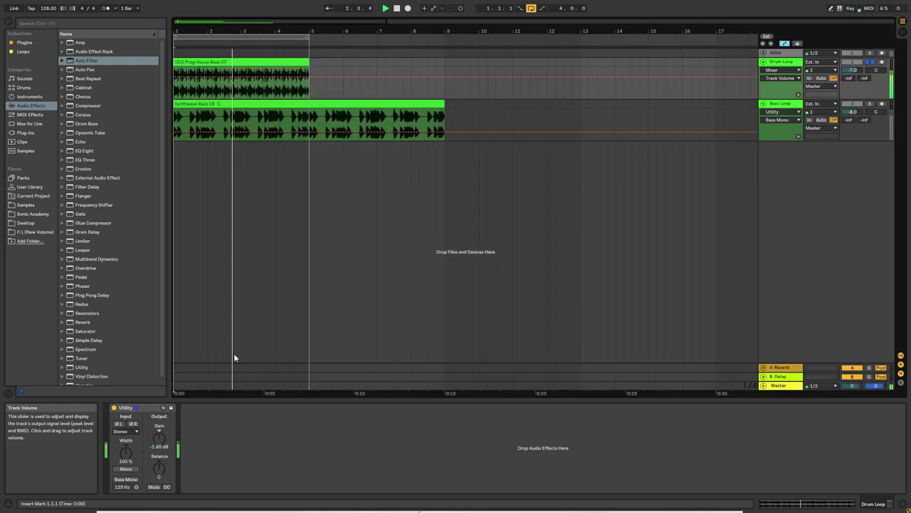
- Display the Utility Gain automation on the Drum Loop track instead of the Mixer's Track Volume
{"action": "left_click", "coordinate": [781, 70]}
{"action": "left_click", "coordinate": [776, 86]}
{"action": "left_click", "coordinate": [781, 77]}
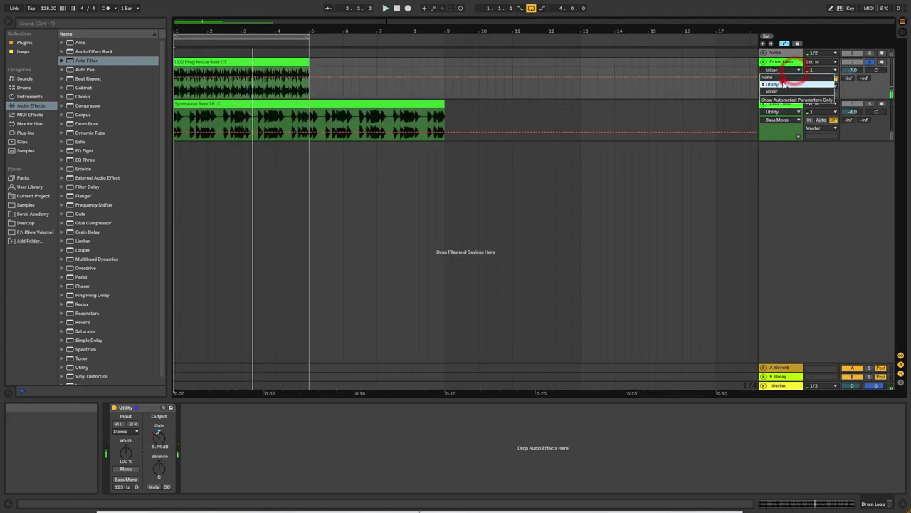
{"action": "left_click", "coordinate": [784, 84]}
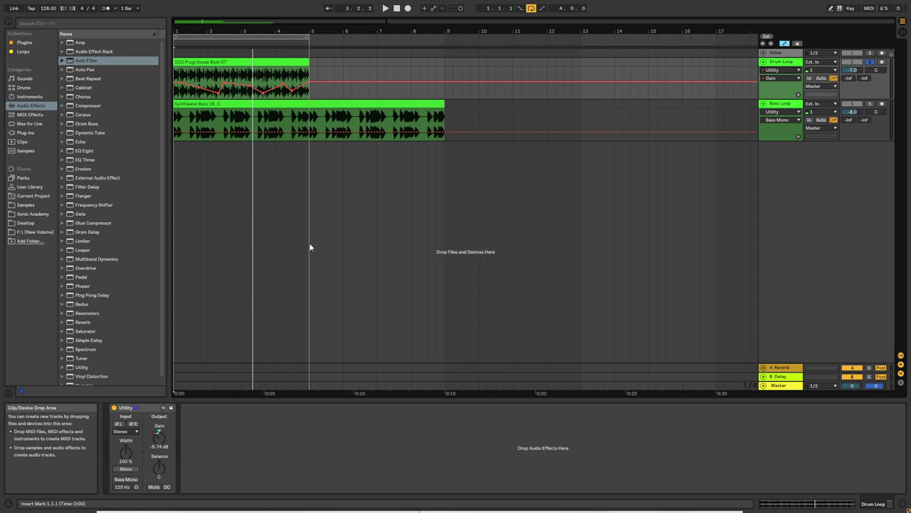
- Select and solo the Bass Loop track, and play it from the start of the arrangement
{"action": "left_click", "coordinate": [784, 62]}
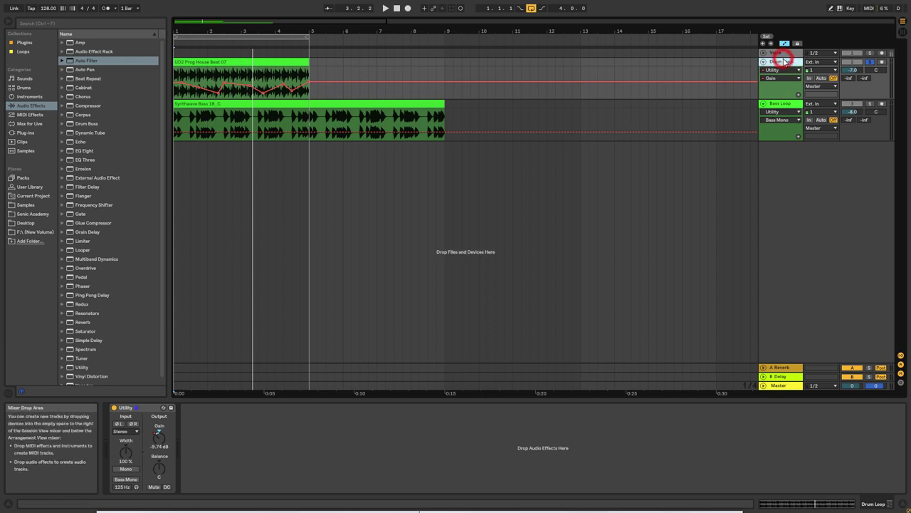
{"action": "left_click", "coordinate": [780, 104]}
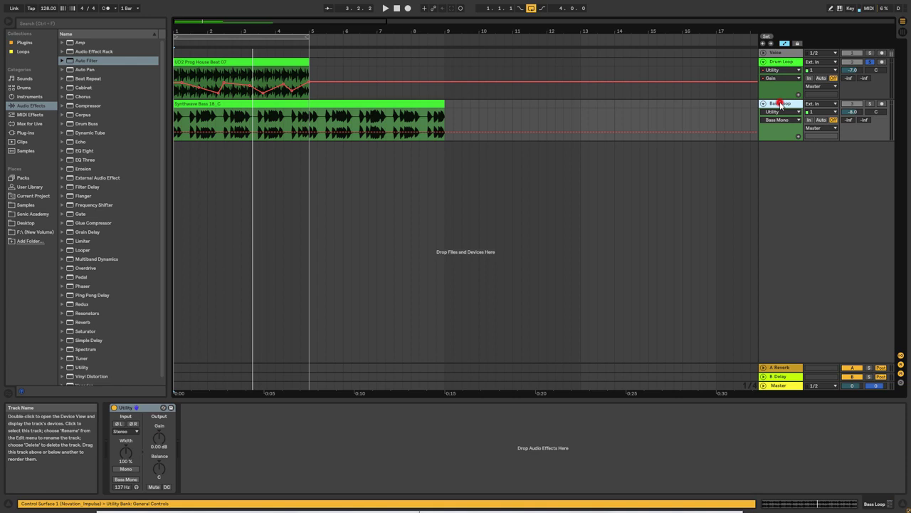
{"action": "left_click", "coordinate": [870, 104]}
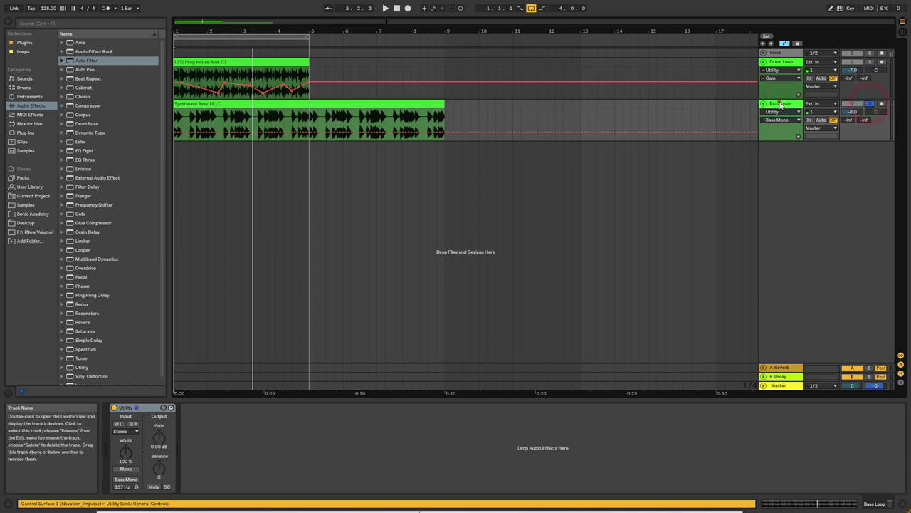
{"action": "left_click", "coordinate": [781, 104]}
{"action": "key", "text": "Home"}
{"action": "key", "text": "space"}
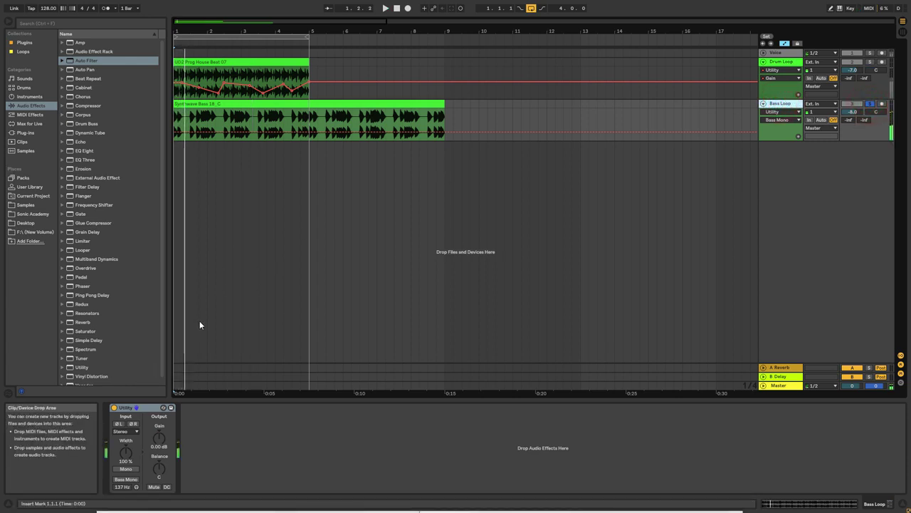
{"action": "left_click_drag", "start_coordinate": [855, 116], "coordinate": [854, 116]}
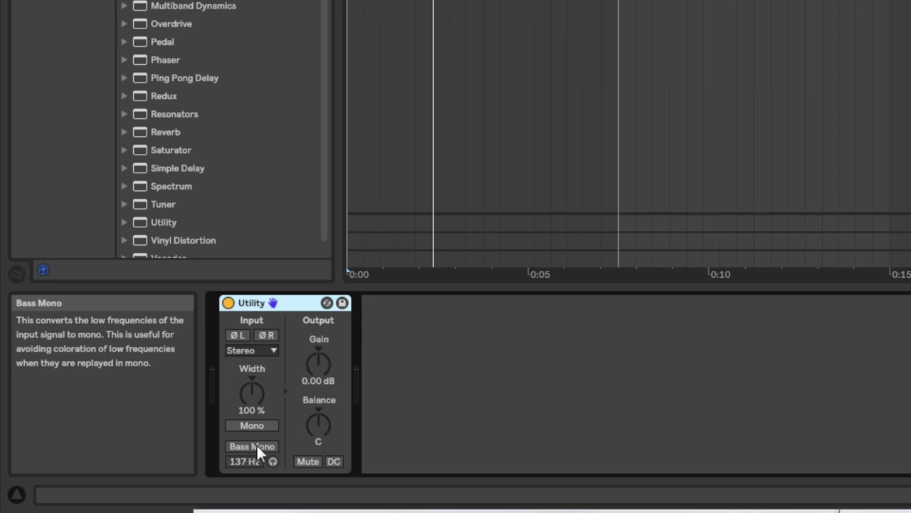
- Set the Bass Mono frequency of the Bass Loop's Utility to 50 Hz
{"action": "left_click", "coordinate": [244, 462]}
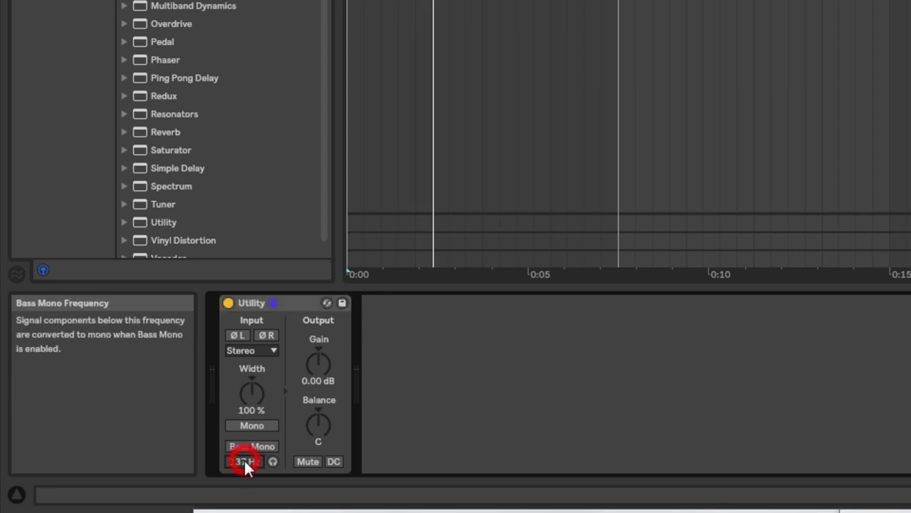
{"action": "mouse_move", "coordinate": [244, 461]}
{"action": "left_mouse_down"}
{"action": "mouse_move", "coordinate": [244, 478]}
{"action": "mouse_move", "coordinate": [244, 438]}
{"action": "mouse_move", "coordinate": [245, 470]}
{"action": "left_mouse_up"}
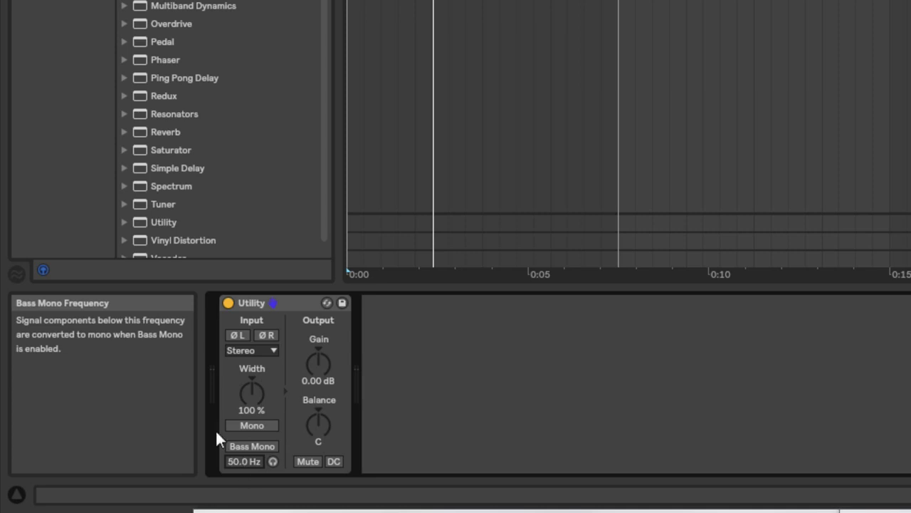
- Turn on Bass Mono and its low-frequency audition in the Bass Loop's Utility, and set the Bass Mono frequency to 196 Hz
{"action": "left_click", "coordinate": [273, 461]}
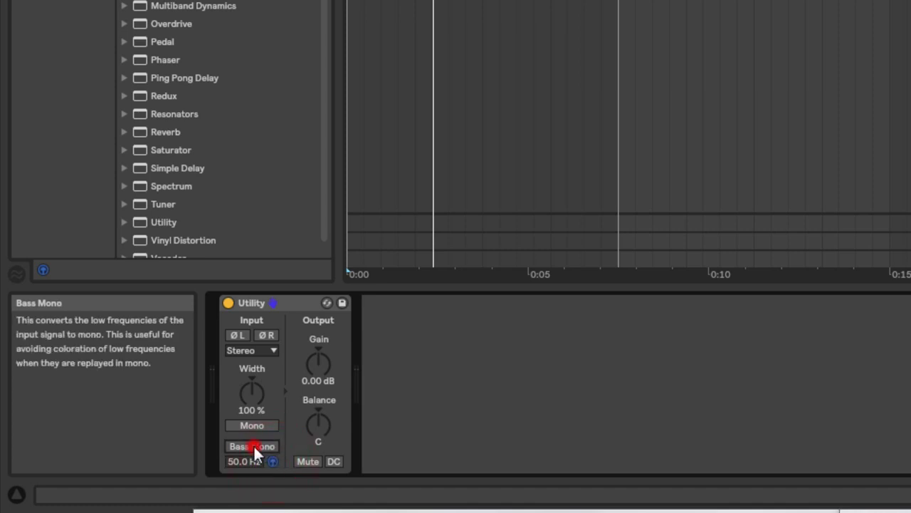
{"action": "left_click", "coordinate": [253, 446]}
{"action": "mouse_move", "coordinate": [241, 460]}
{"action": "left_mouse_down"}
{"action": "mouse_move", "coordinate": [241, 392]}
{"action": "mouse_move", "coordinate": [243, 464]}
{"action": "left_mouse_up"}
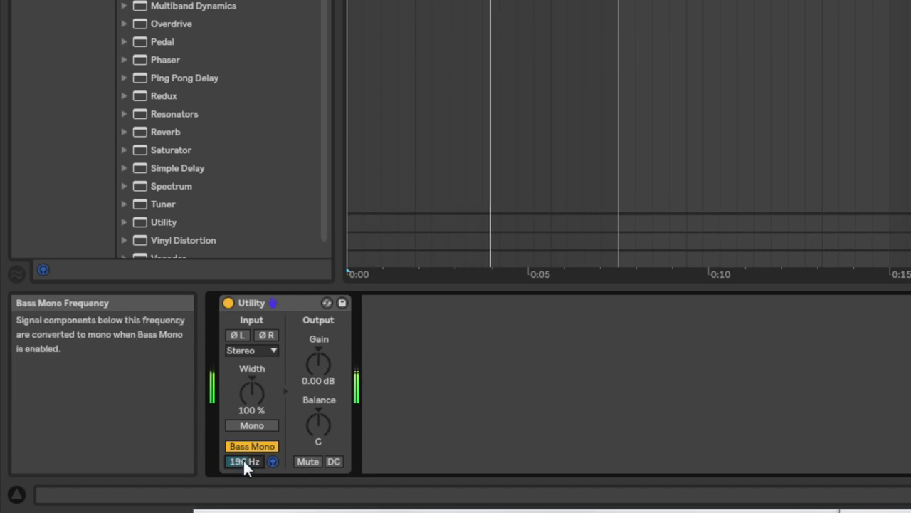
- Compare the playing bass loop with Bass Mono off and on, and with the low-frequency audition off and on
{"action": "left_click", "coordinate": [245, 447]}
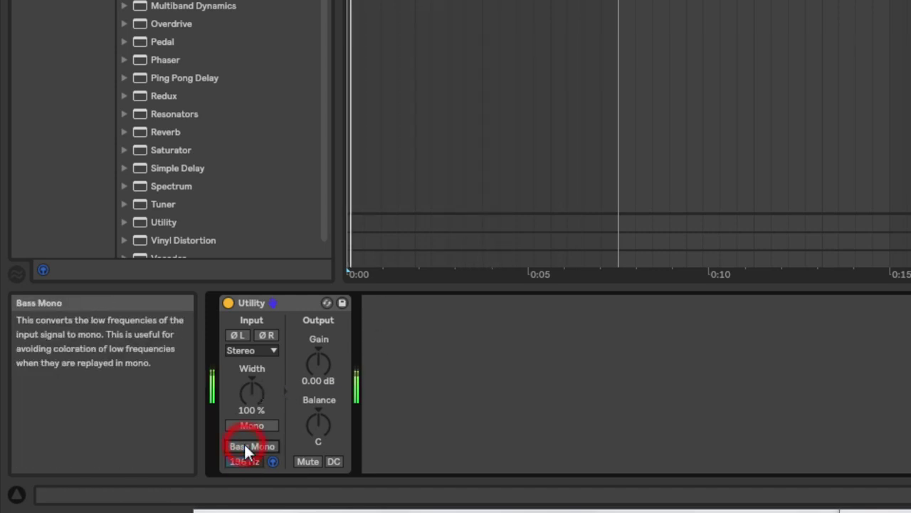
{"action": "left_click", "coordinate": [254, 444]}
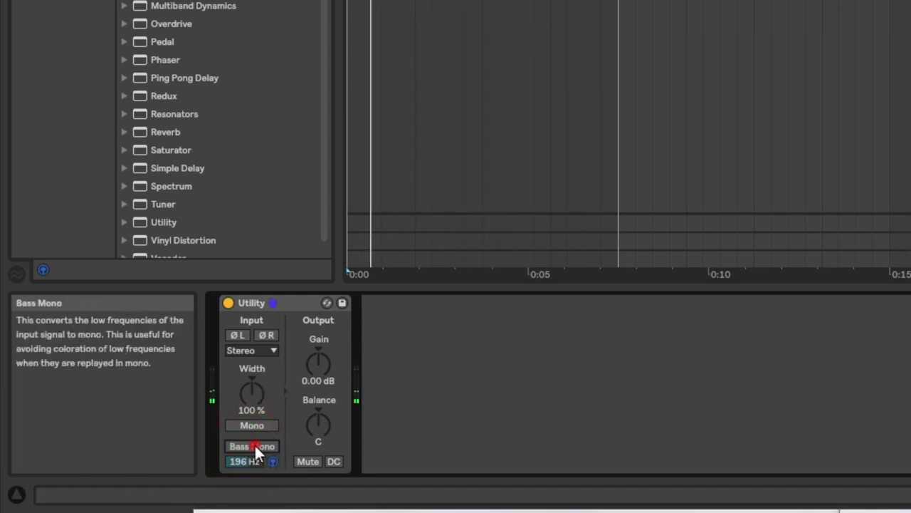
{"action": "left_click", "coordinate": [271, 462]}
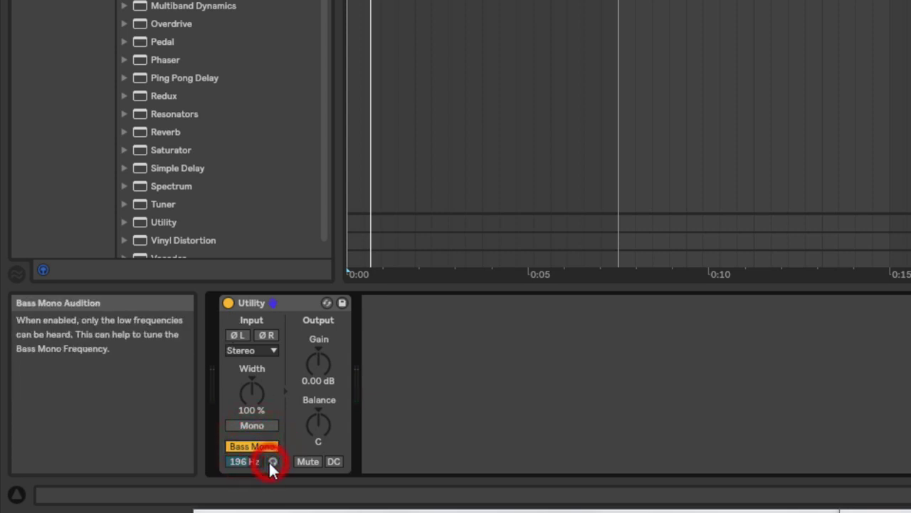
{"action": "left_click", "coordinate": [259, 447]}
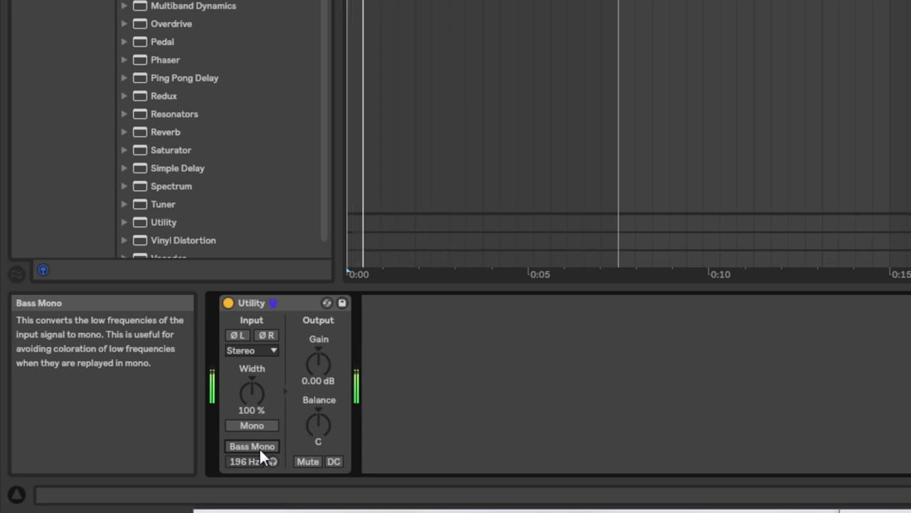
{"action": "left_click", "coordinate": [269, 448]}
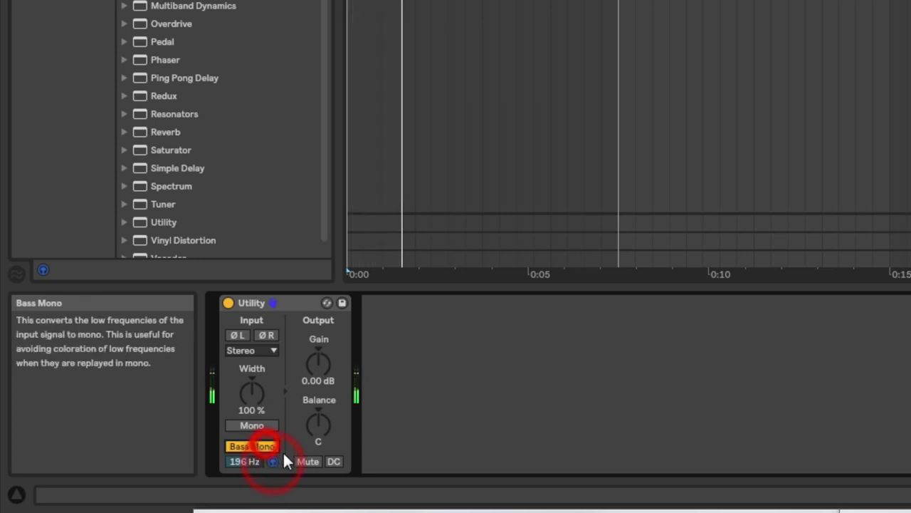
- Set the Bass Mono frequency to 286 Hz, then select the Utility device with playback stopped
{"action": "mouse_move", "coordinate": [241, 463]}
{"action": "left_mouse_down"}
{"action": "mouse_move", "coordinate": [240, 491]}
{"action": "mouse_move", "coordinate": [240, 427]}
{"action": "mouse_move", "coordinate": [240, 454]}
{"action": "left_mouse_up"}
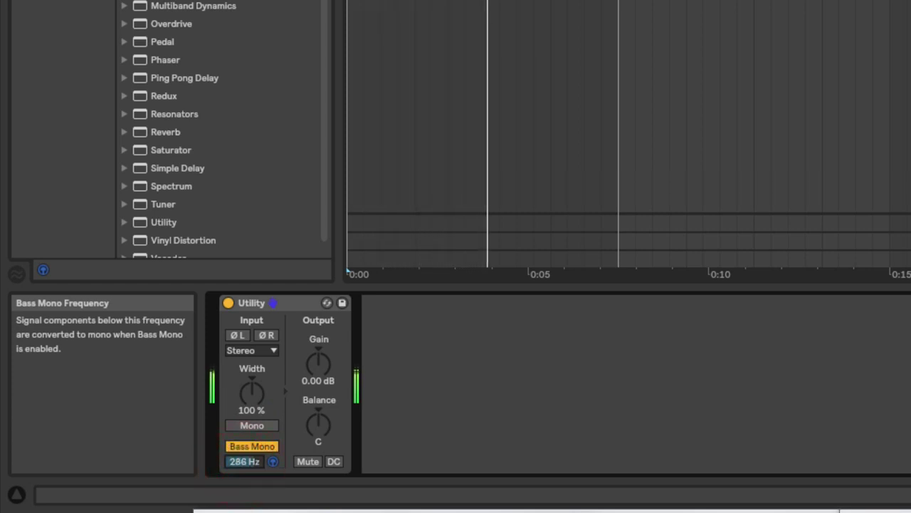
{"action": "key", "text": "space"}
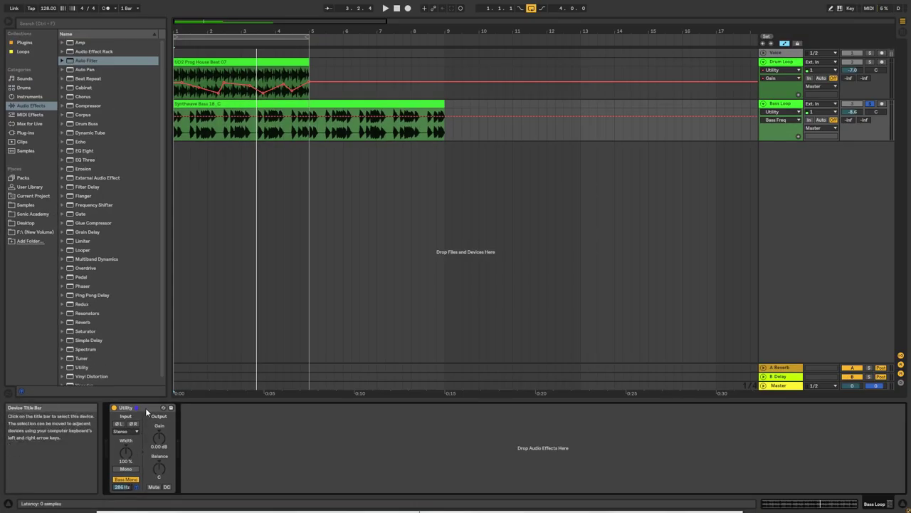
{"action": "left_click", "coordinate": [146, 407]}
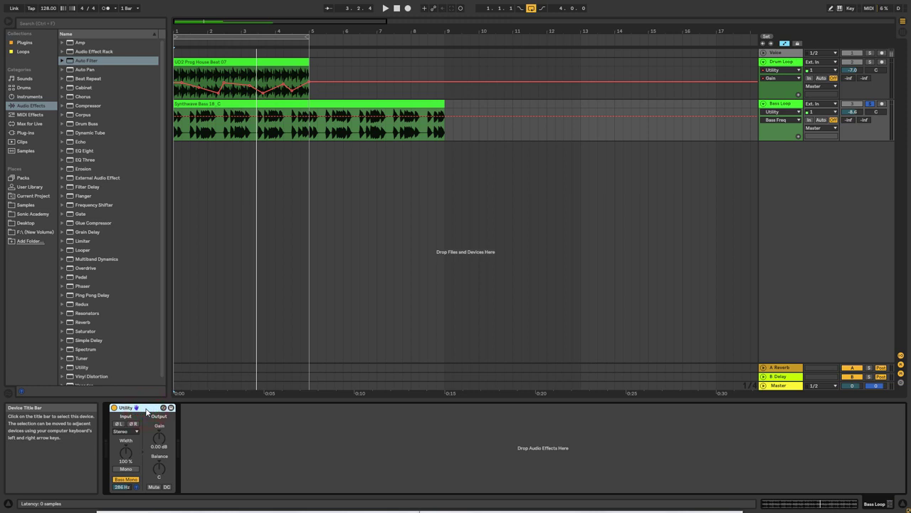